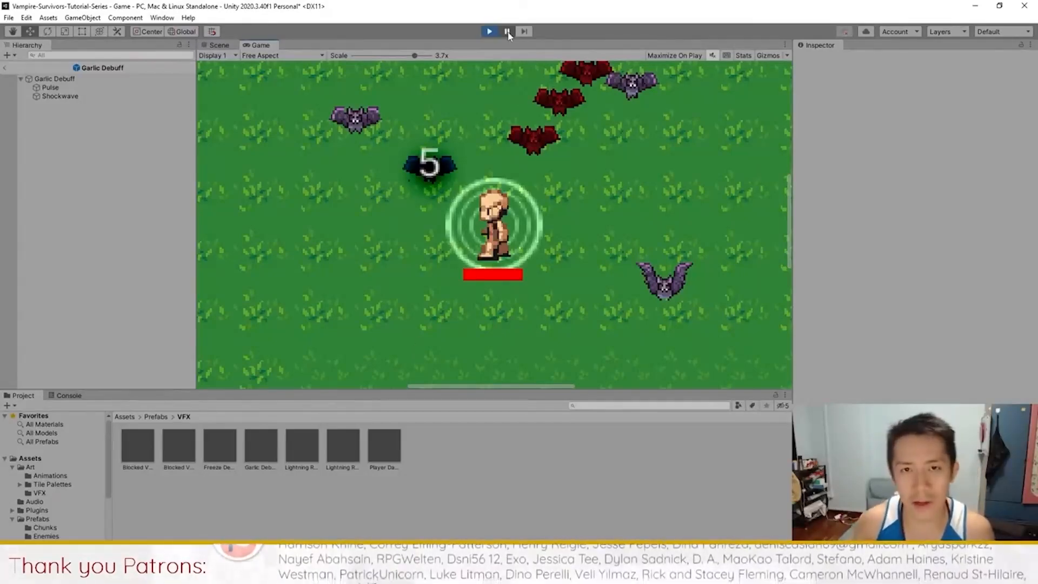
Step: Walk the character around among the enemies with WASD to test the garlic effect
key(s)
key(a)
key(w)
key(d)
key(s)
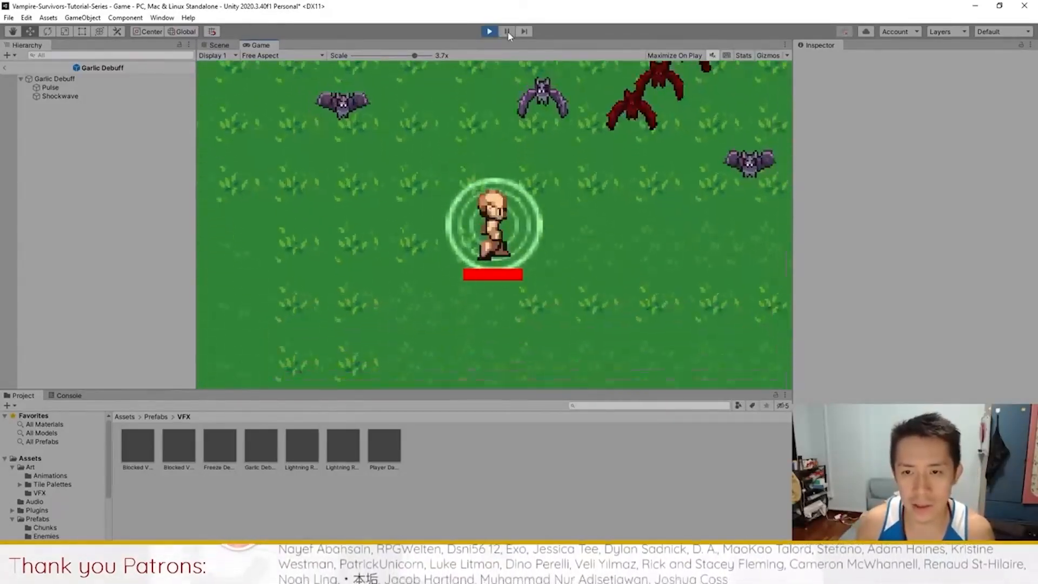
key(w)
key(s)
key(a)
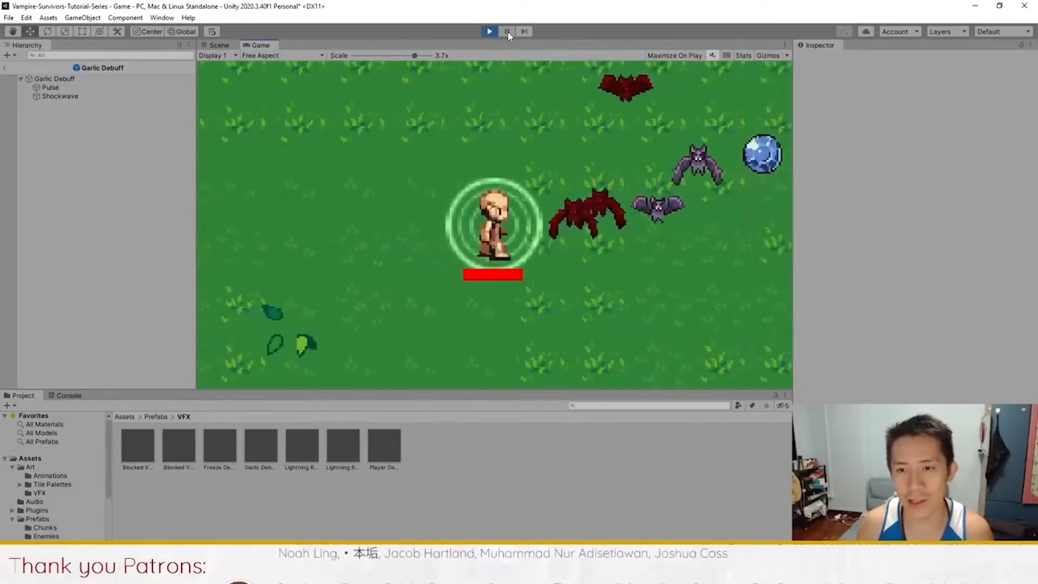
Step: Move the character near the bats to trigger the effect, then stop play mode
key(a)
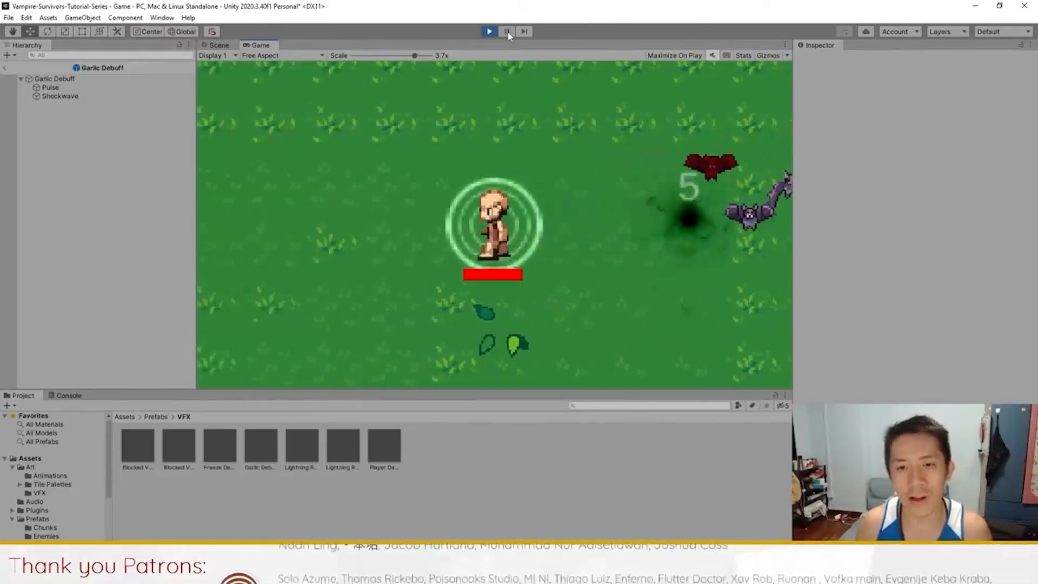
key(d)
key(w)
key(a)
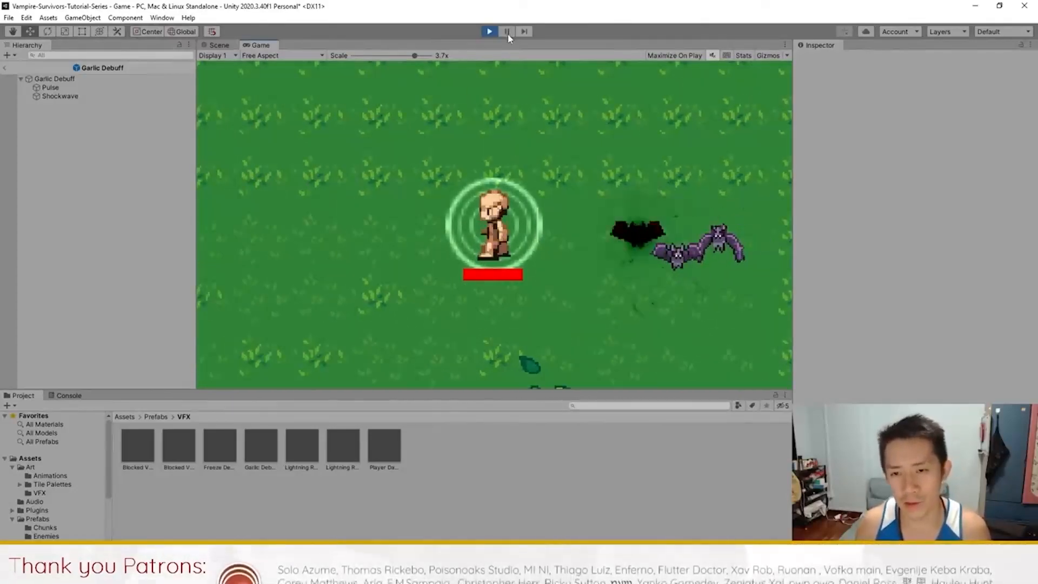
key(a)
key(d)
key(a)
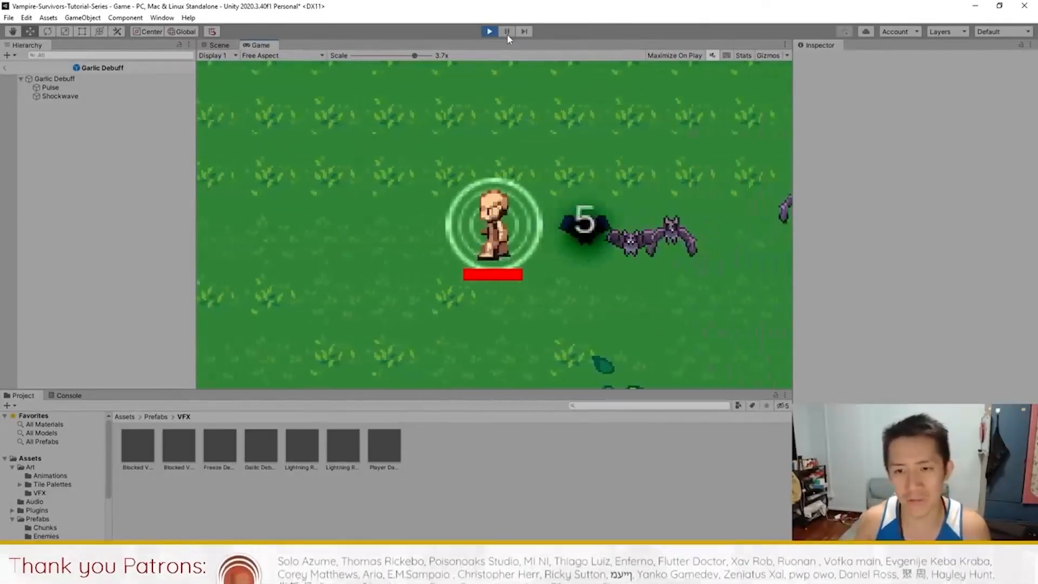
click(490, 32)
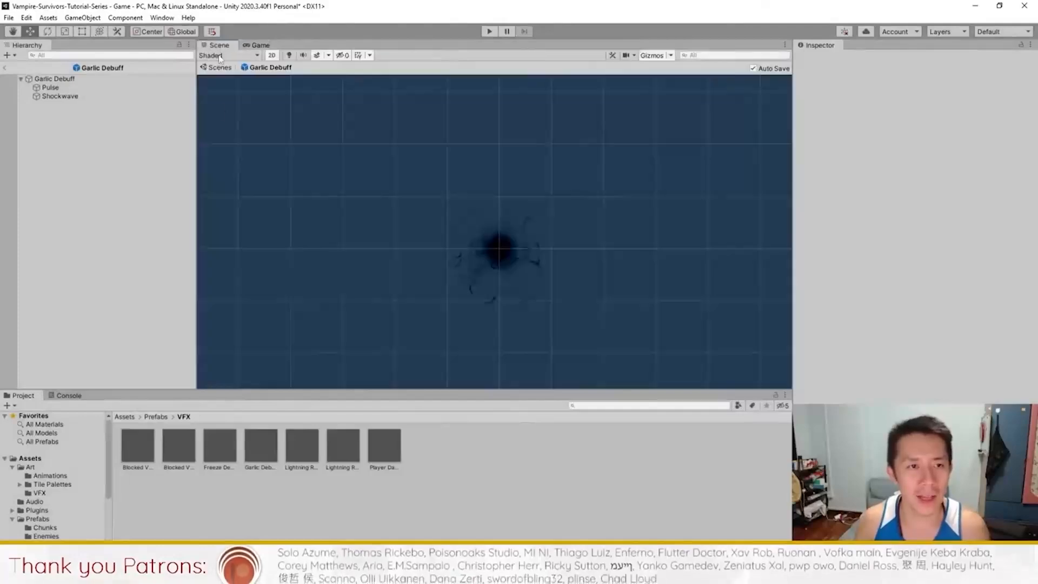
Step: Inspect Garlic Debuff, clear the selection, and exit prefab mode via the Scenes breadcrumb
click(162, 79)
click(46, 176)
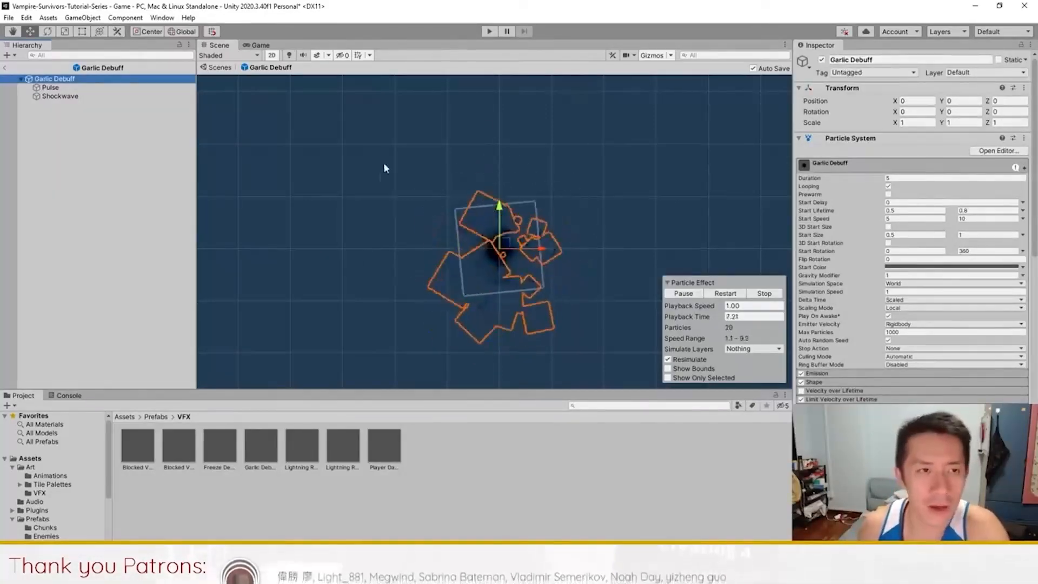
click(218, 67)
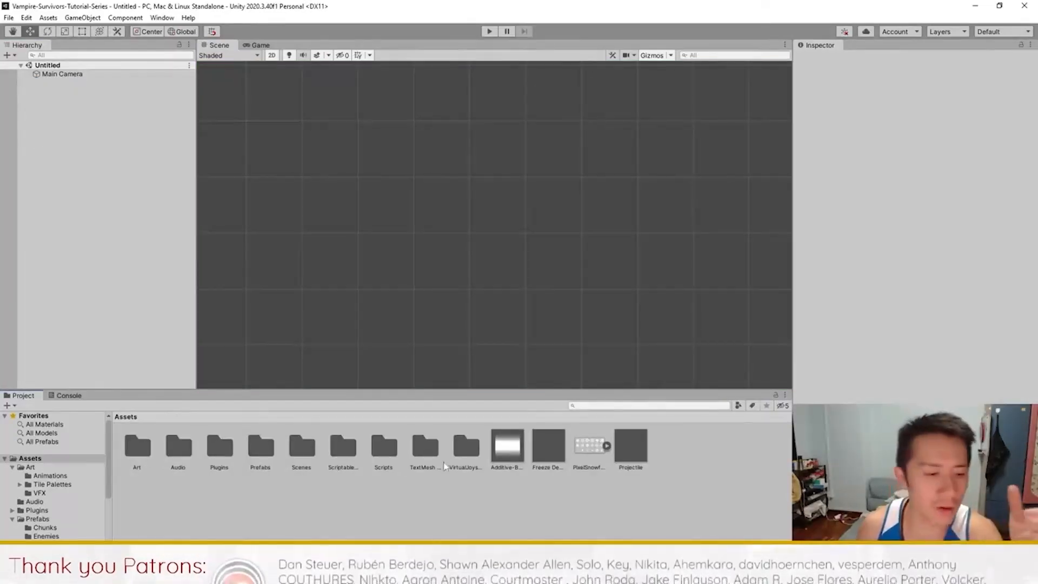
Step: Inspect the Subtractive-Particle material in the Art/VFX folder
double_click(138, 447)
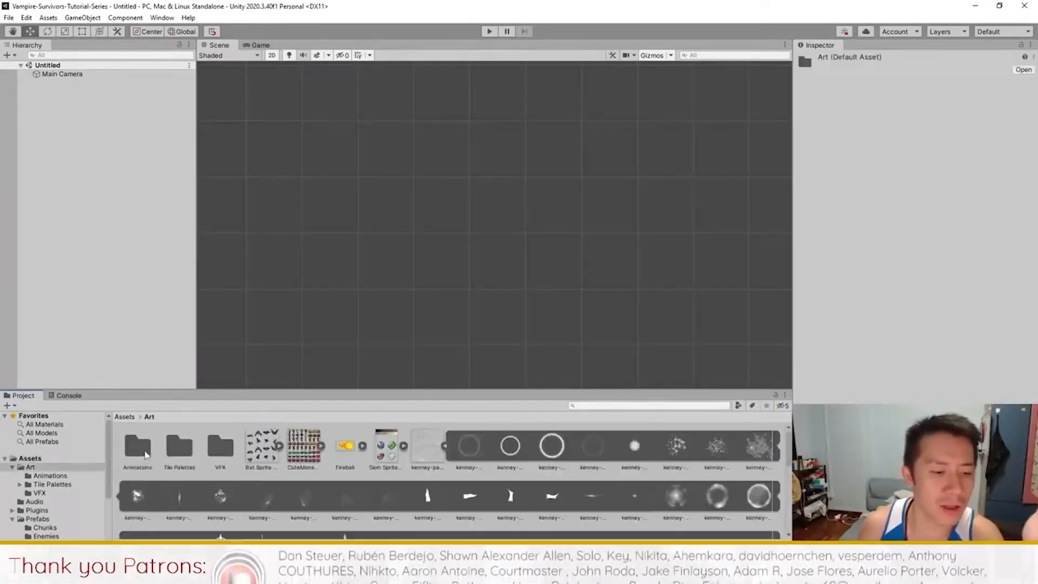
double_click(219, 448)
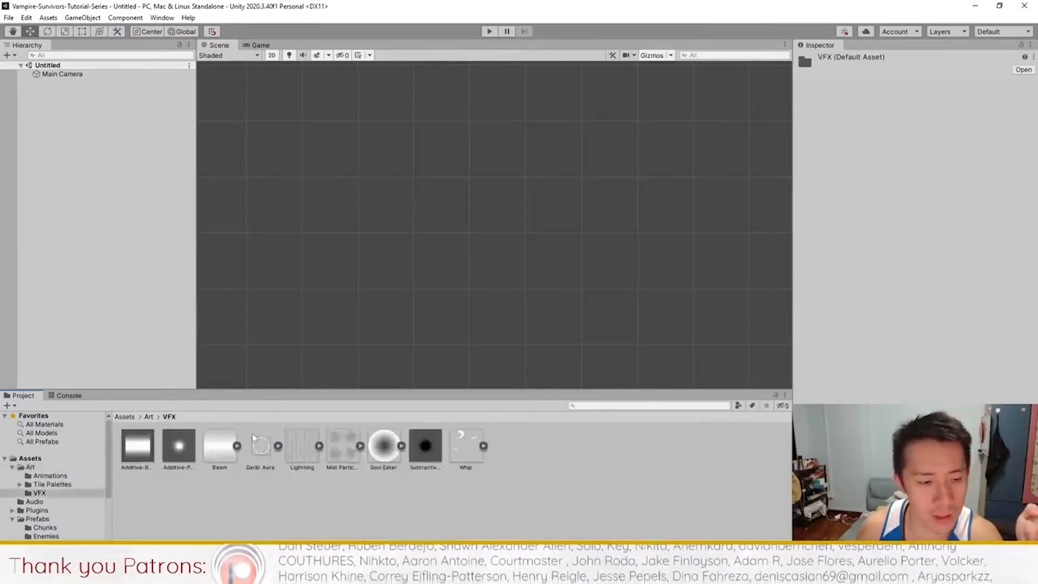
click(426, 449)
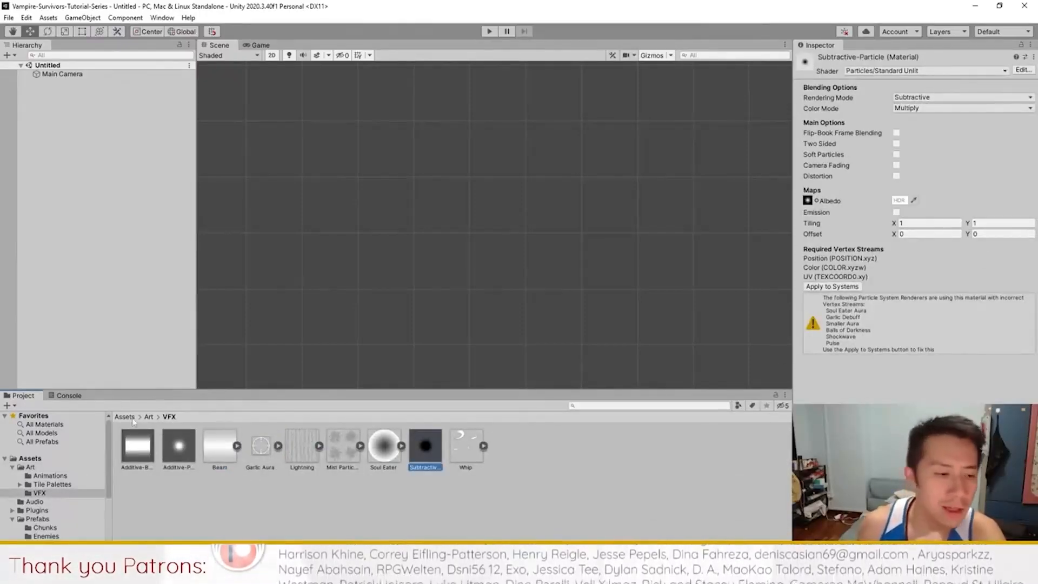
Step: Return to the Art folder, re-expand the kenney particle sprite sheet, and open the Effects create menu
click(150, 417)
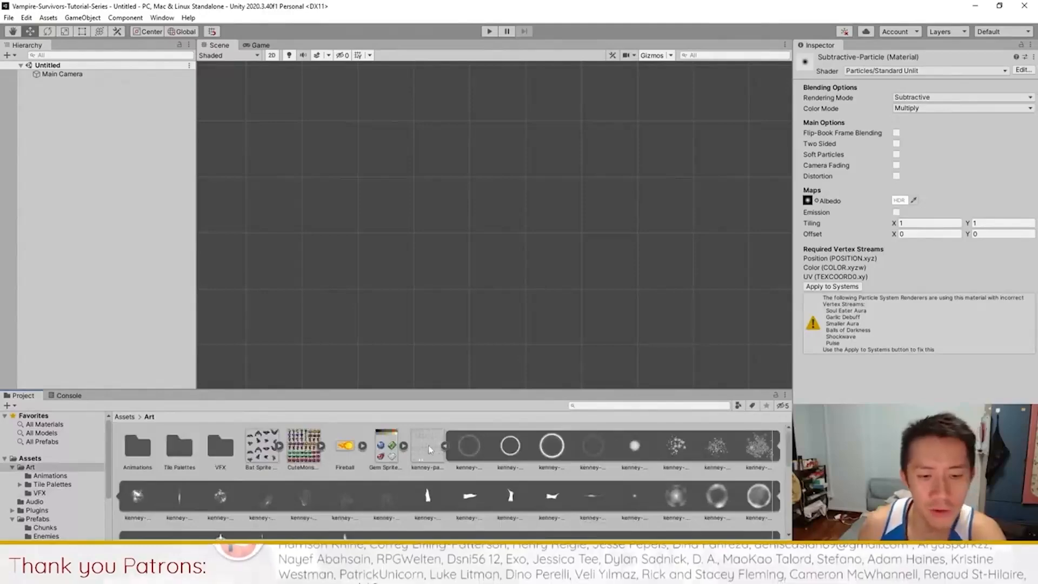
click(445, 447)
click(445, 446)
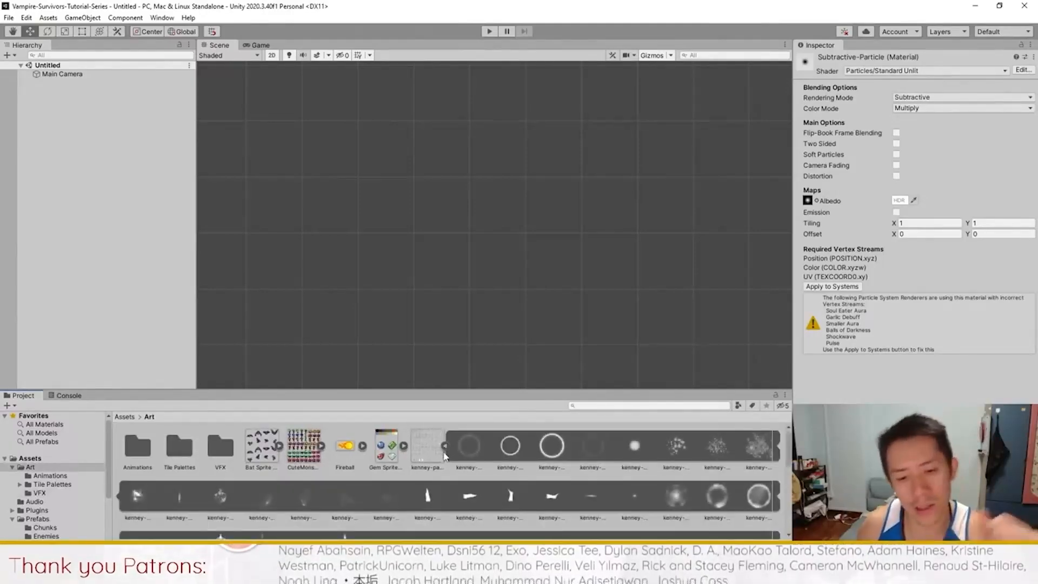
click(129, 185)
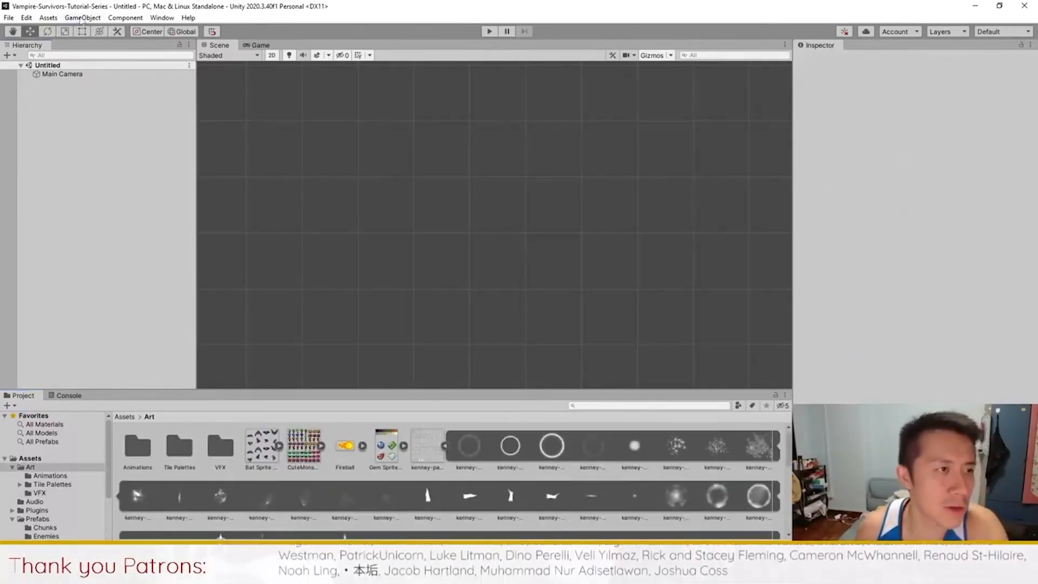
click(83, 18)
Step: Create a new Particle System and name it 'Garlic Debuff'
mouse_move(143, 91)
click(348, 103)
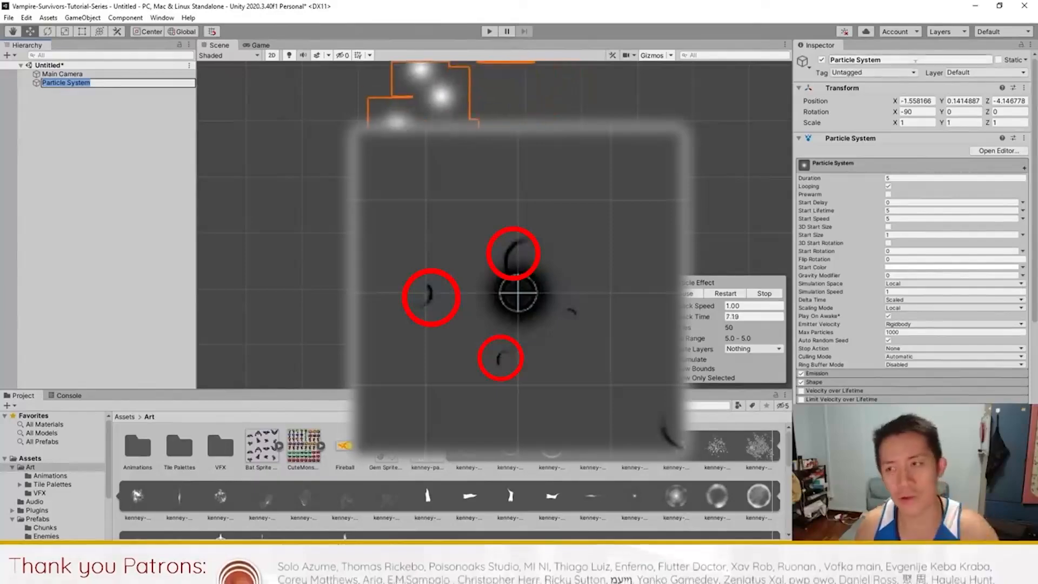
drag(897, 60, 590, 87)
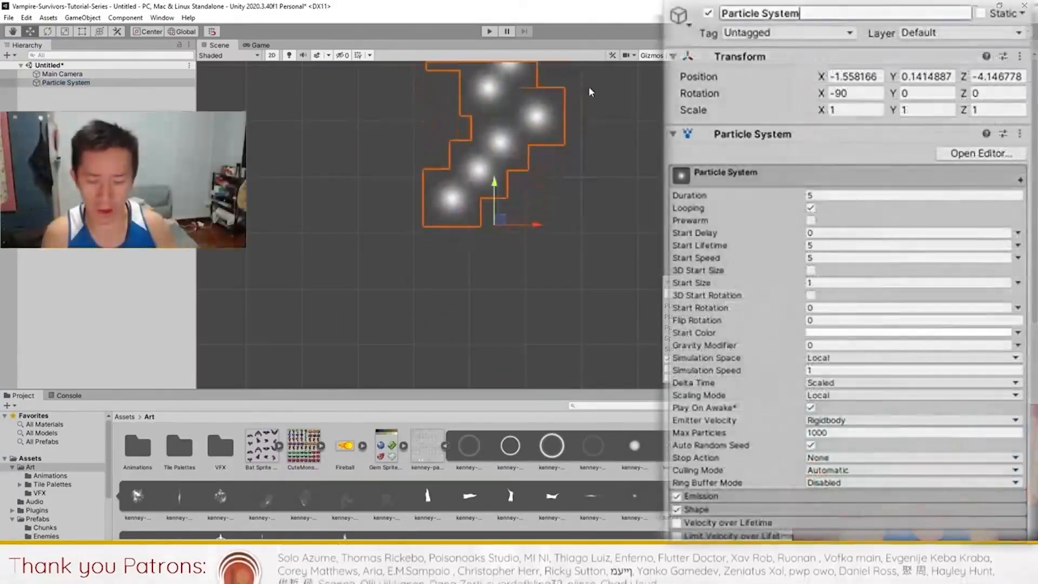
text(Garlic Debuff)
key(Return)
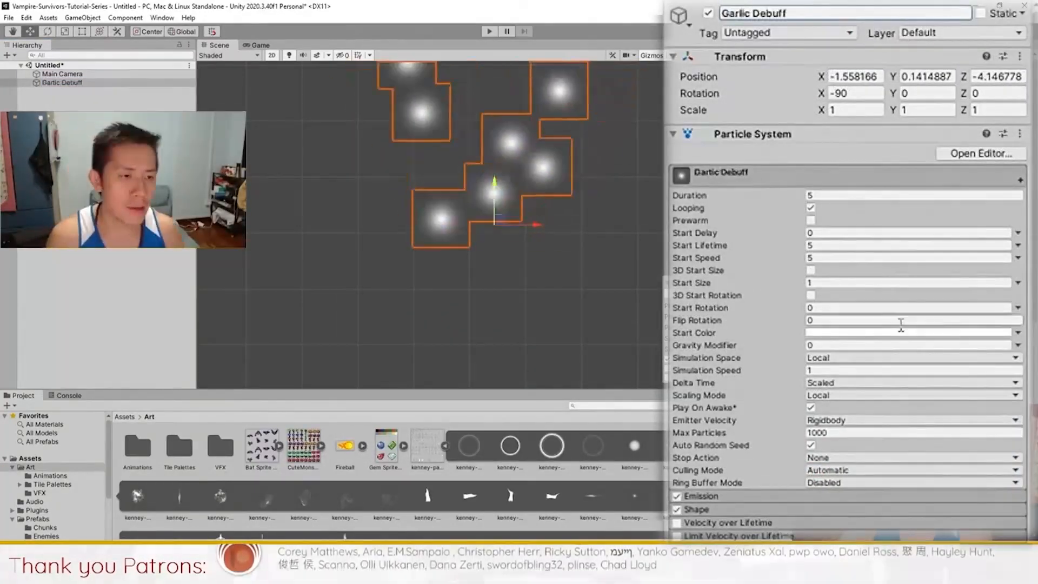
Step: Set the Shape module to Sphere with radius 0.2
click(696, 512)
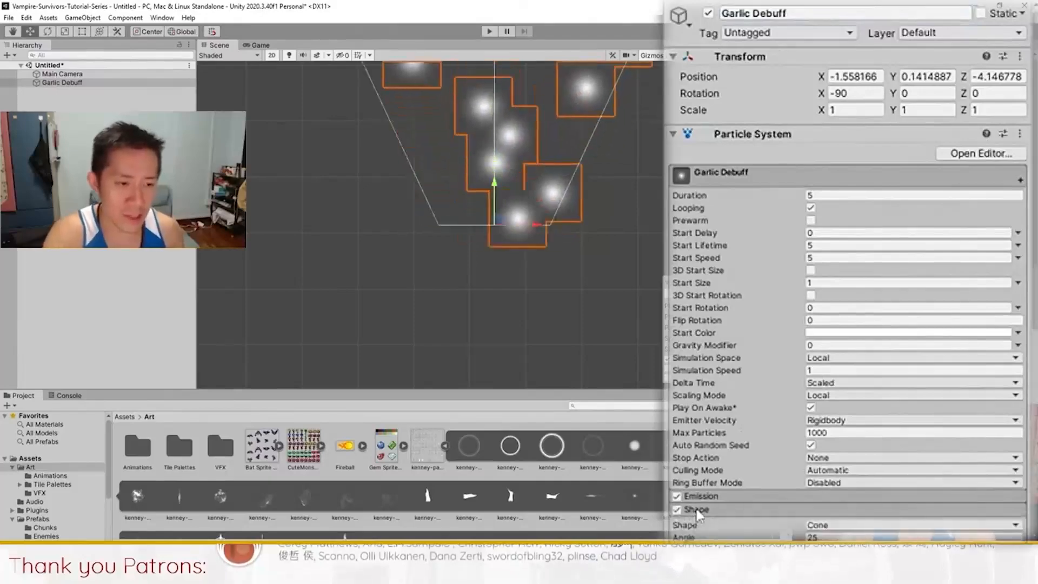
click(861, 557)
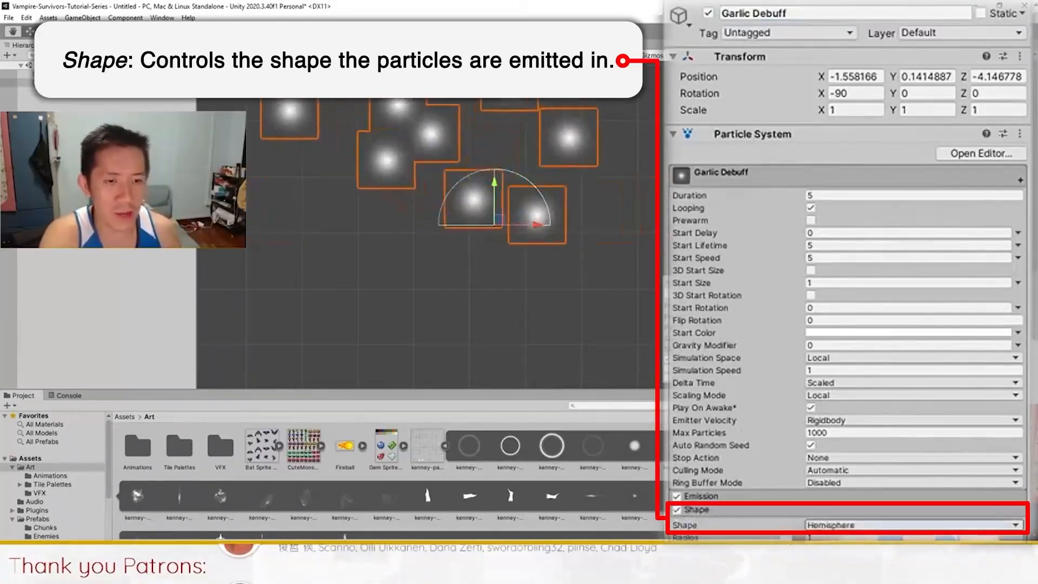
click(850, 541)
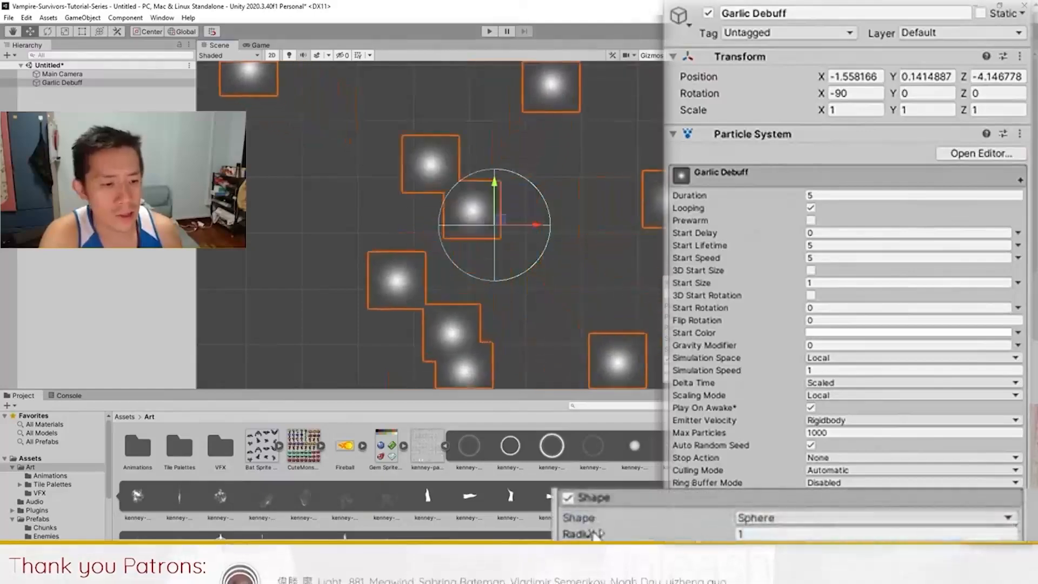
drag(686, 537, 675, 537)
drag(565, 536, 559, 537)
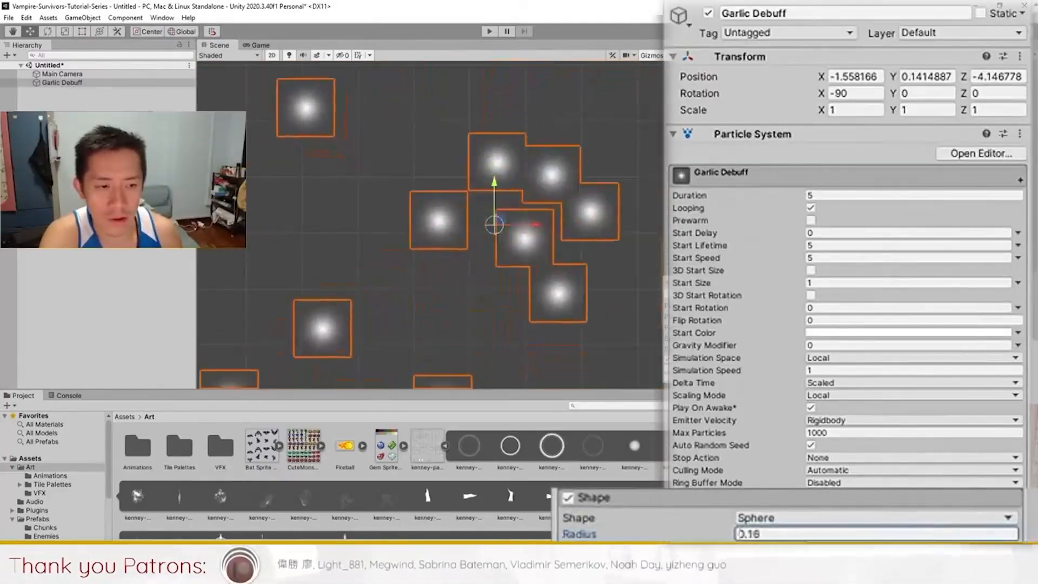
text(2)
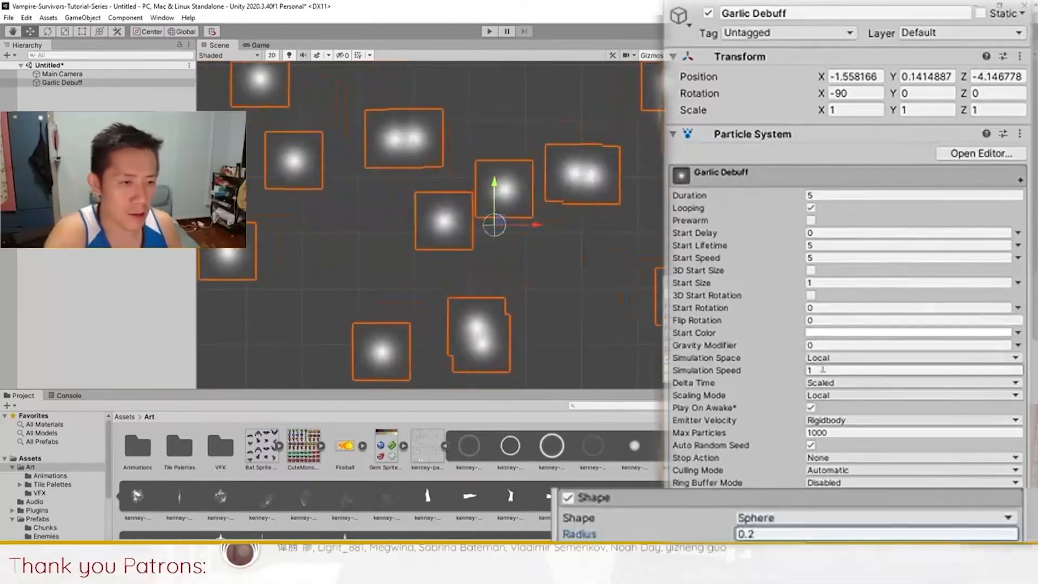
Step: Set Gravity Modifier to 1 and Start Lifetime to random between 0.5 and 0.8
click(835, 346)
text(1)
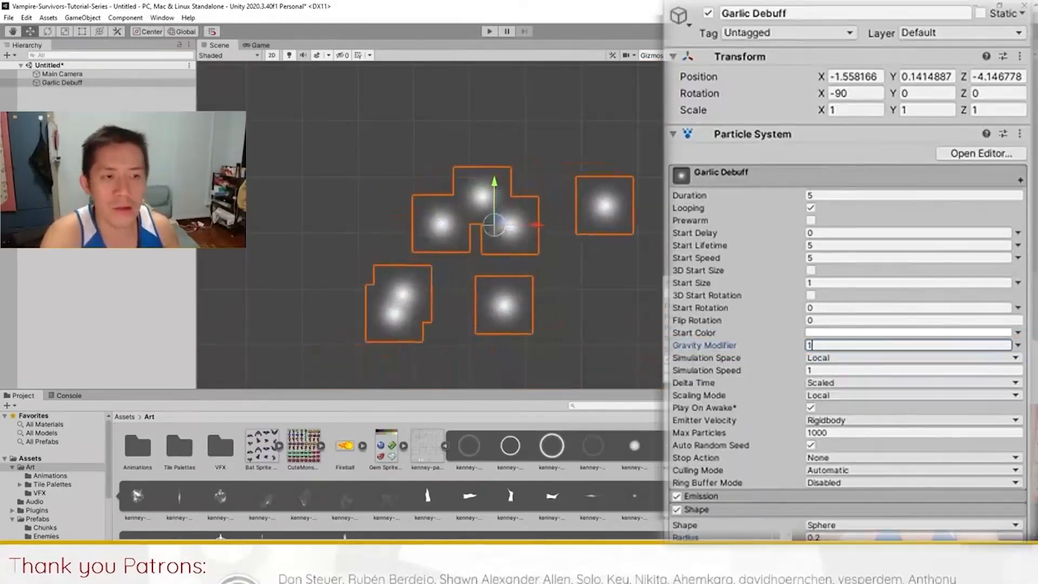
click(1018, 245)
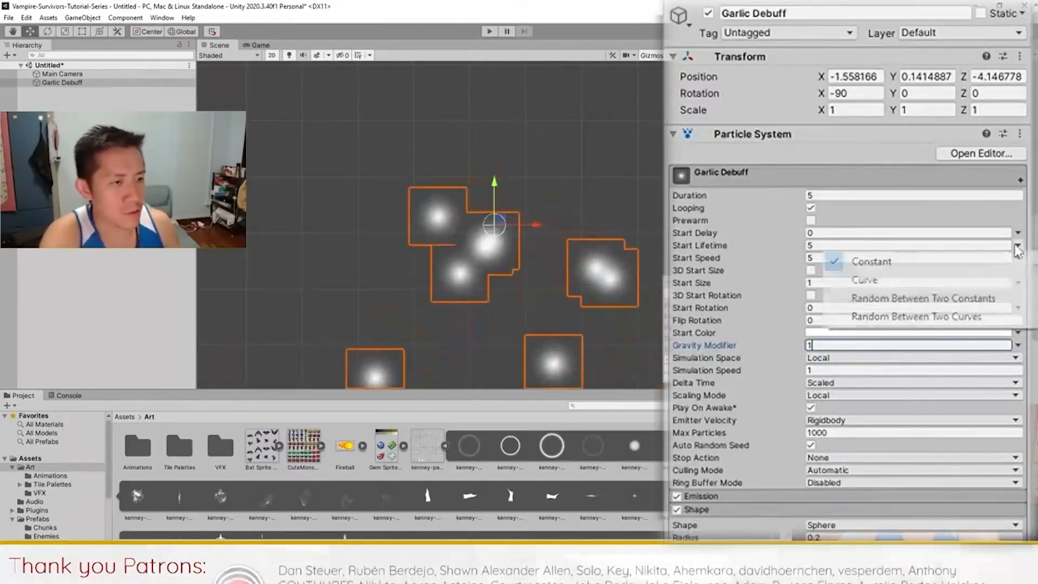
click(914, 296)
text(0.5)
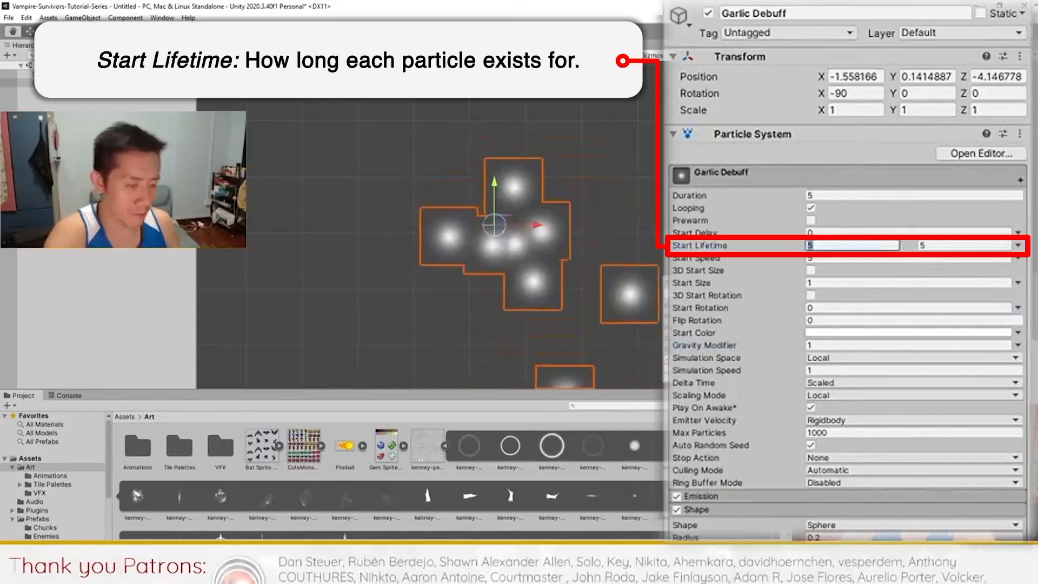
key(Tab)
text(0.8)
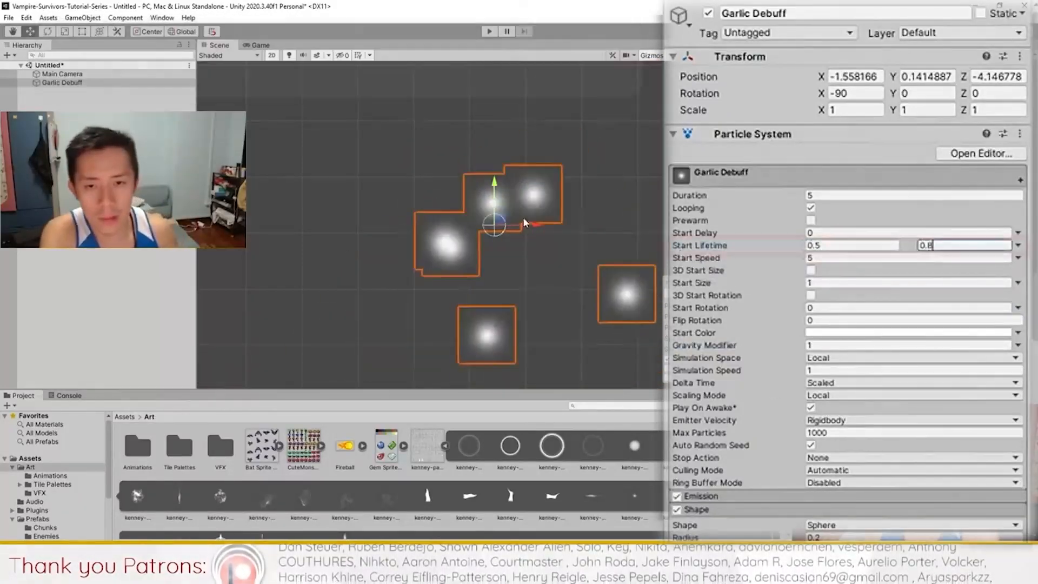
key(Return)
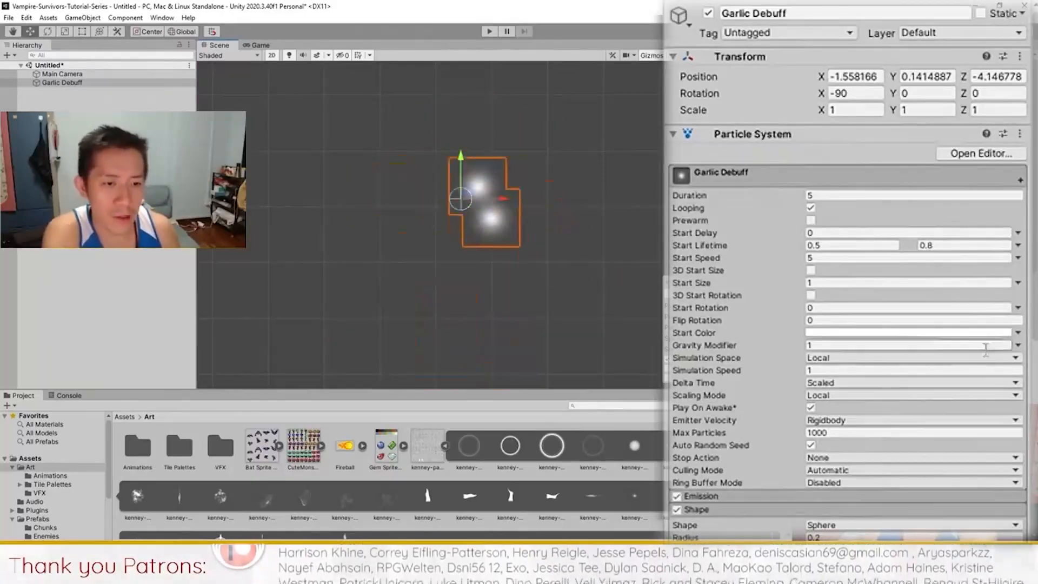
scroll(715, 508, down, 10)
Step: Assign the dark subtractive particle material in the Renderer's Material field
click(1015, 547)
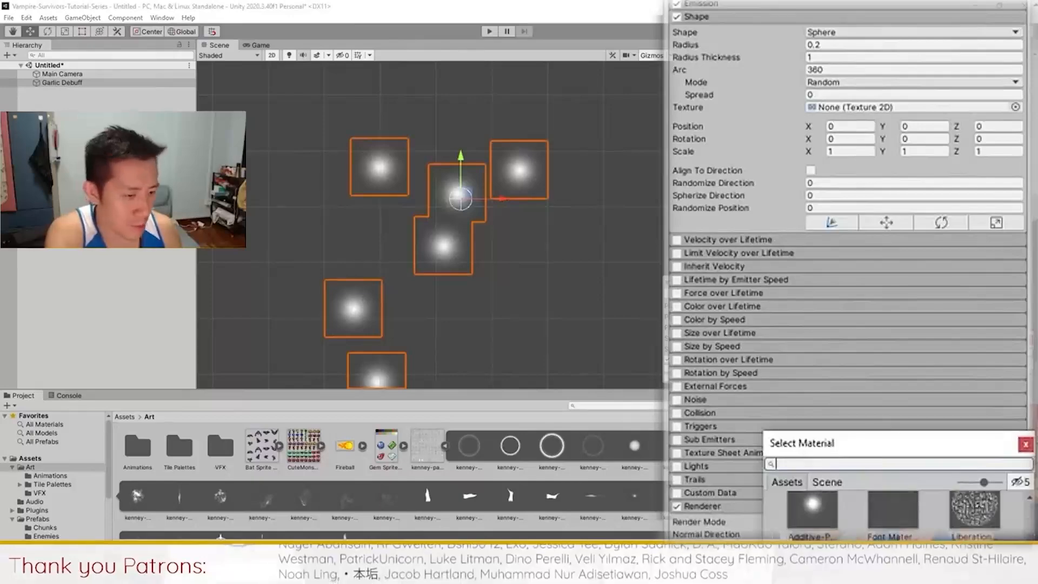
click(812, 568)
double_click(813, 568)
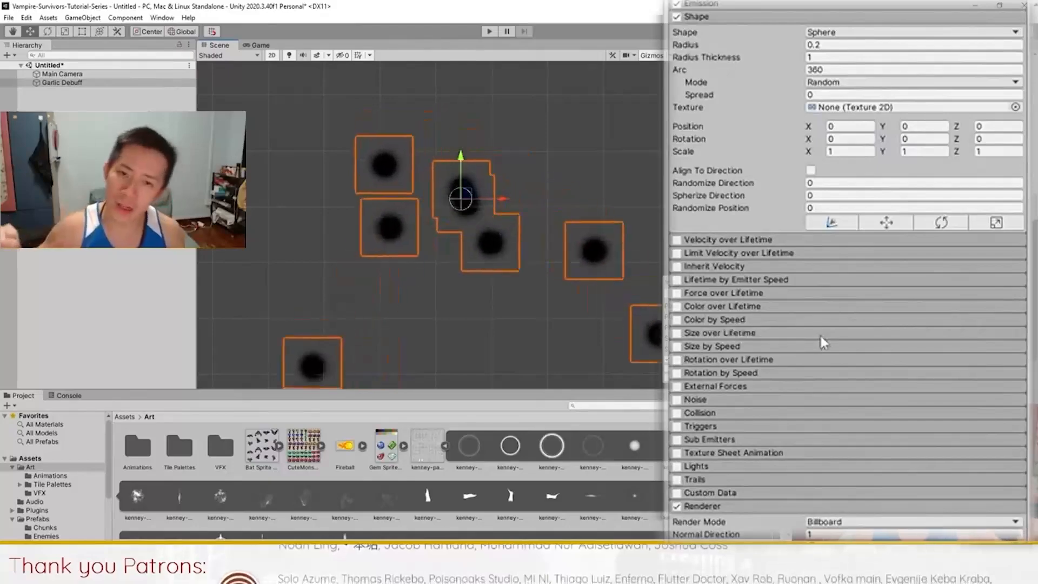
scroll(821, 343, up, 10)
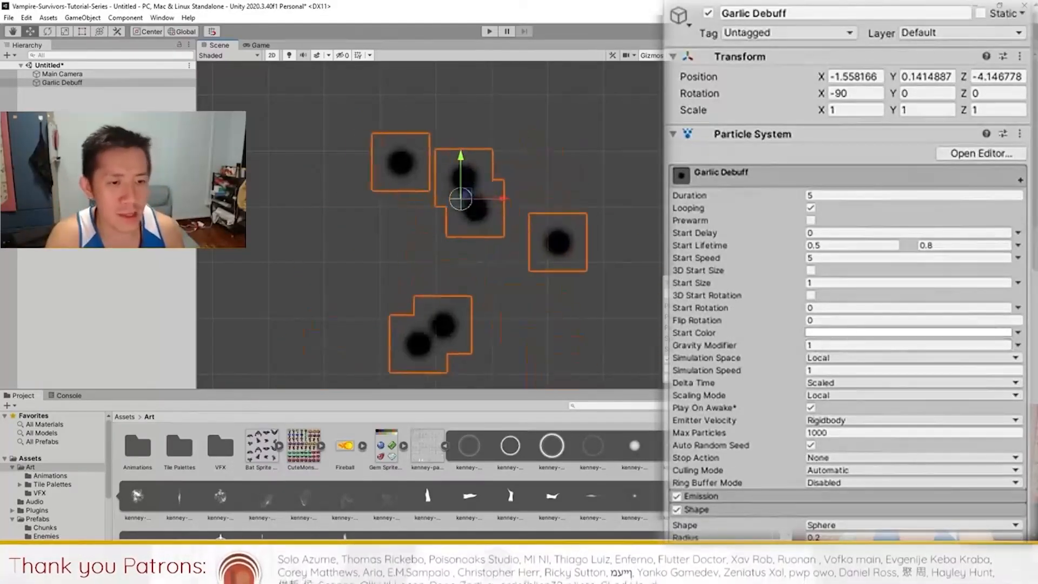
Step: Shift the Garlic Debuff Start Color hue to yellow
click(895, 333)
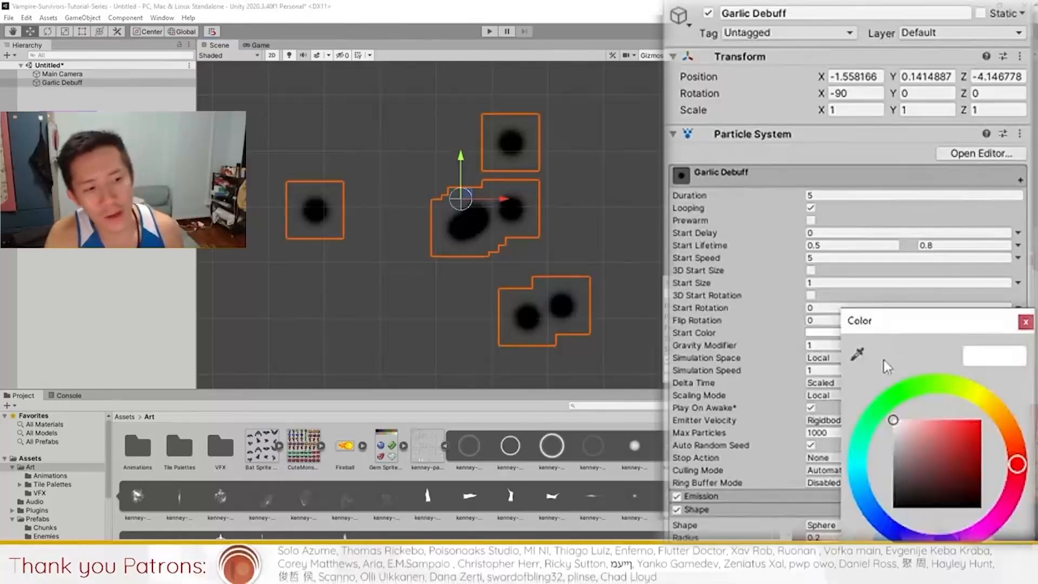
drag(987, 424, 1002, 403)
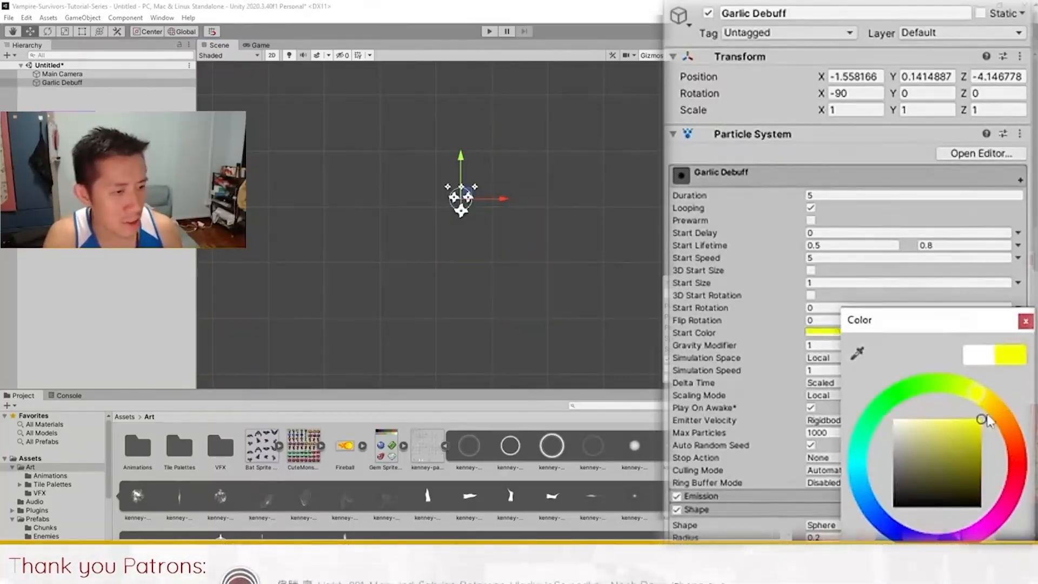
click(1025, 321)
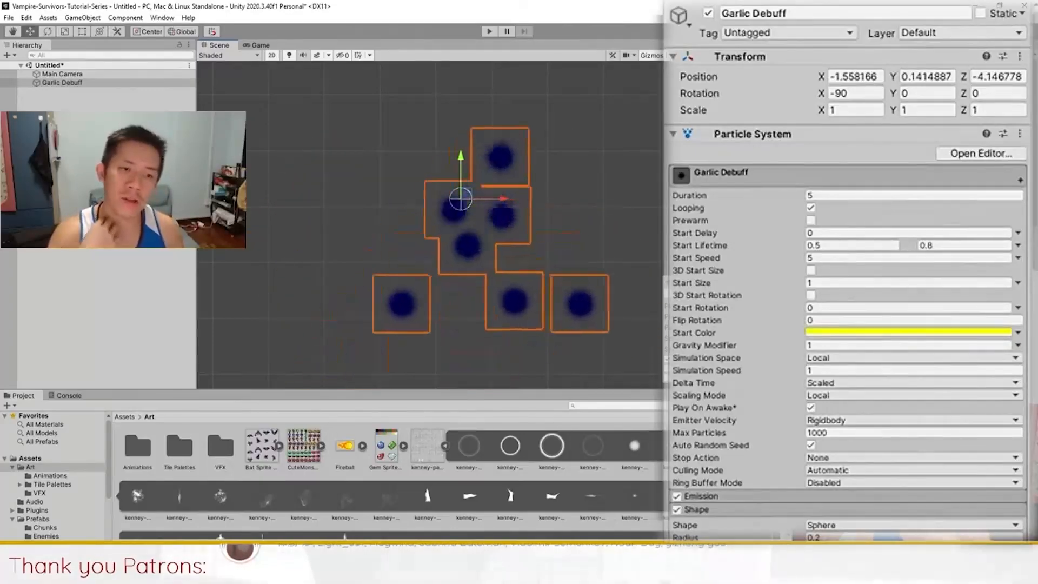
Step: Try olive, grey, orange, magenta and green backgrounds on the Main Camera
click(82, 74)
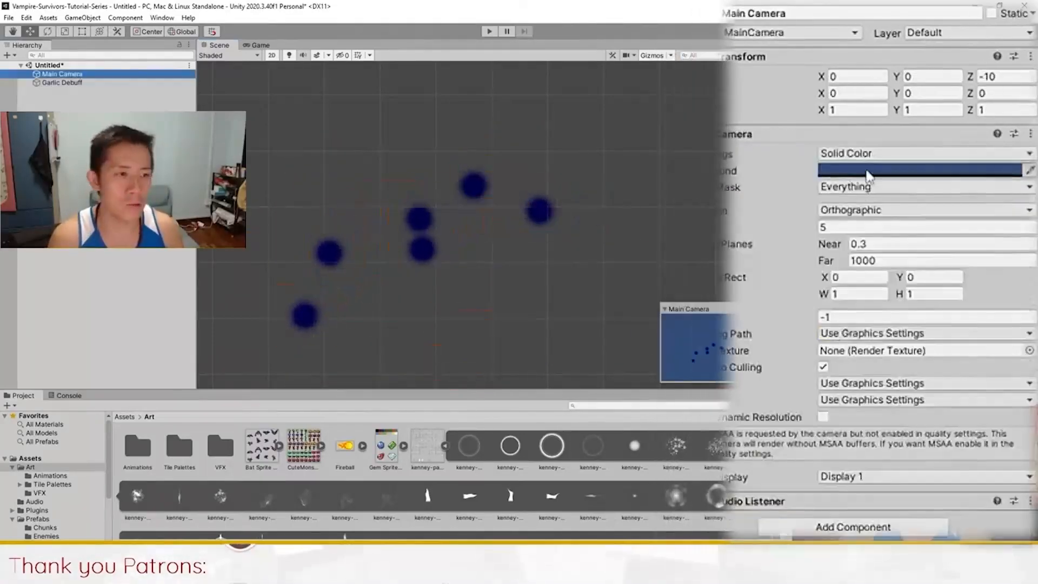
click(867, 171)
key(Escape)
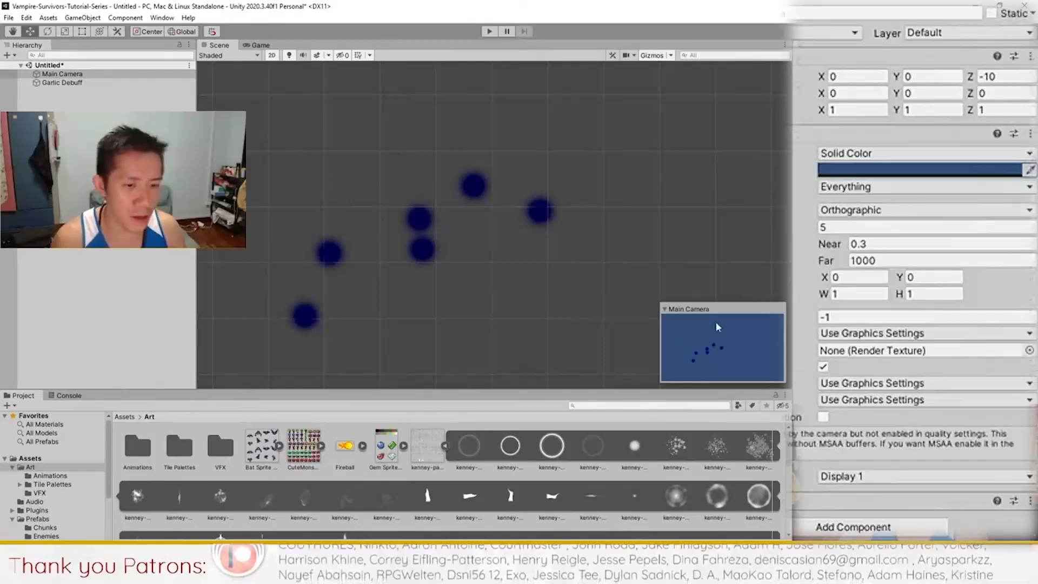
click(1011, 170)
click(991, 239)
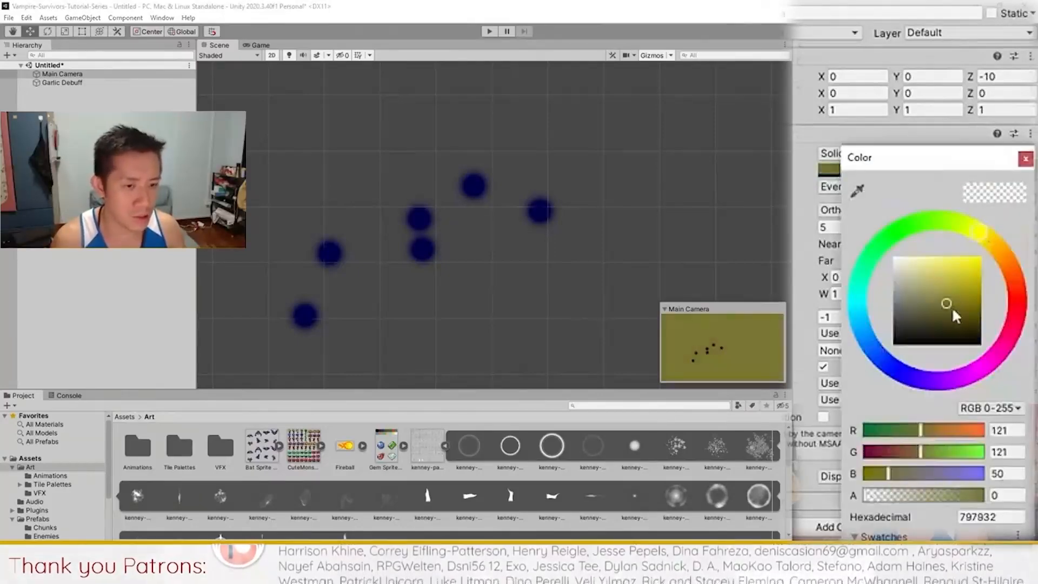
mouse_move(955, 316)
mouse_down()
mouse_move(941, 258)
mouse_move(919, 252)
mouse_move(879, 312)
mouse_move(926, 254)
mouse_move(865, 373)
mouse_move(889, 251)
mouse_move(854, 274)
mouse_move(870, 252)
mouse_up()
drag(857, 319, 1027, 269)
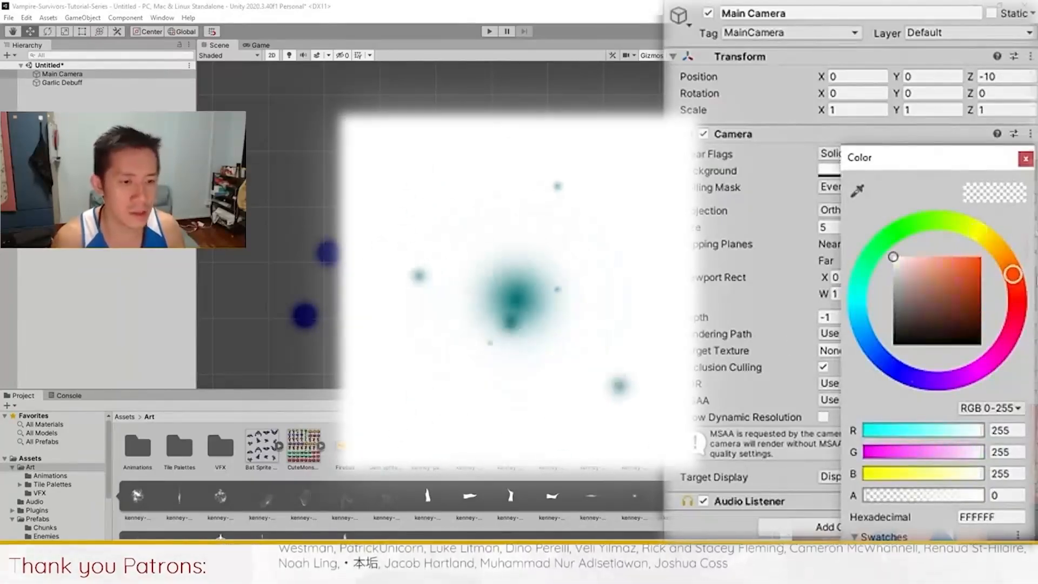
drag(893, 257, 989, 246)
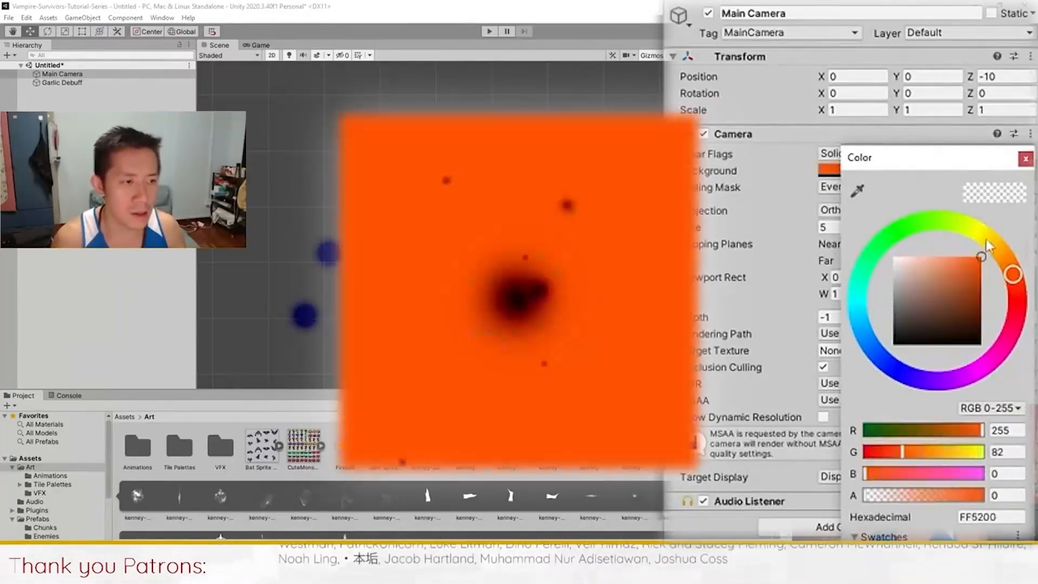
click(992, 359)
mouse_move(855, 365)
mouse_down()
mouse_move(871, 254)
mouse_move(899, 229)
mouse_move(929, 222)
mouse_up()
click(1026, 159)
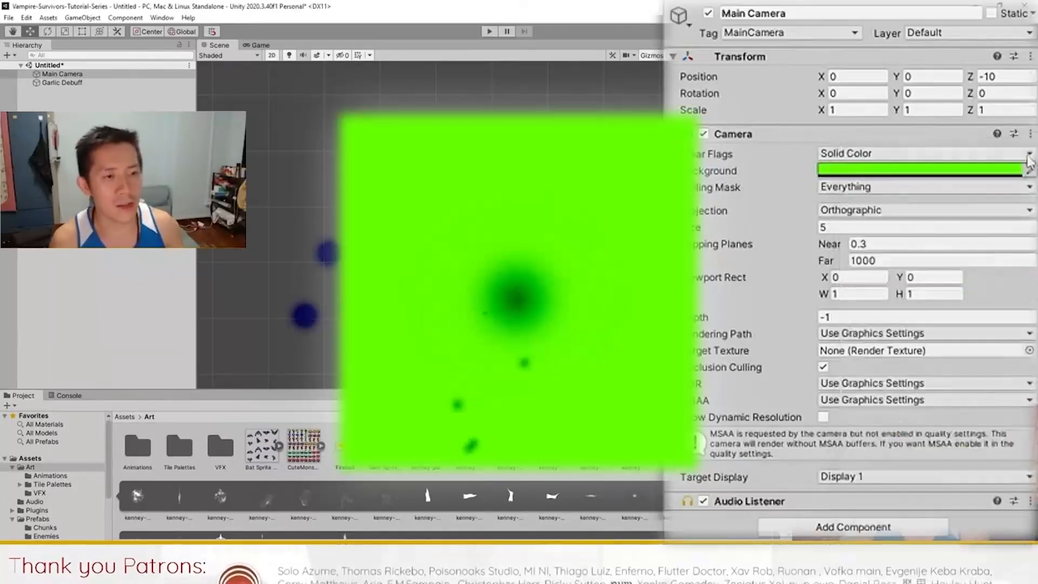
Step: Revert the camera background to dark blue and reopen Garlic Debuff's Start Color picker
key(ctrl+z)
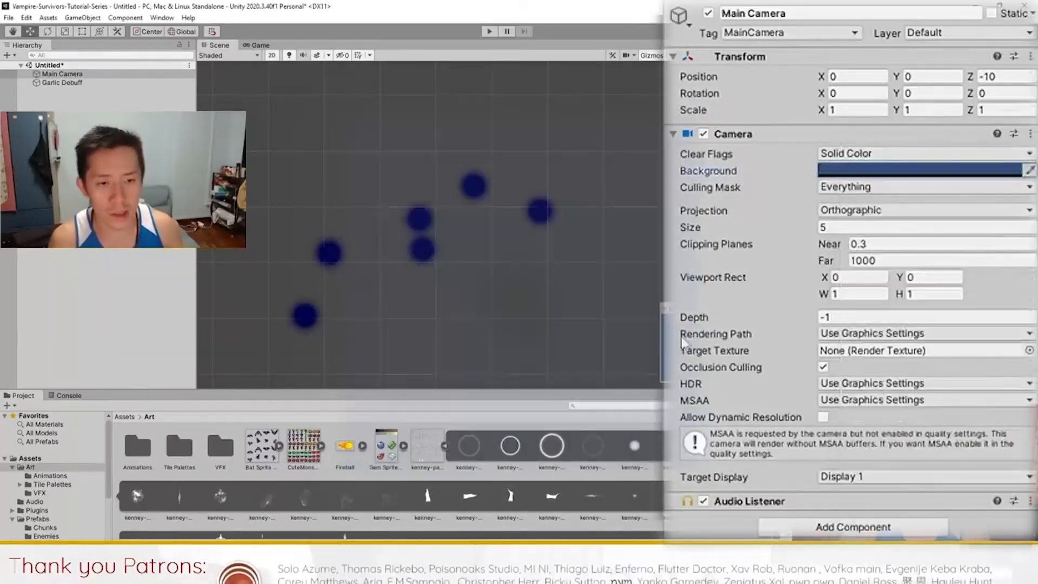
click(923, 171)
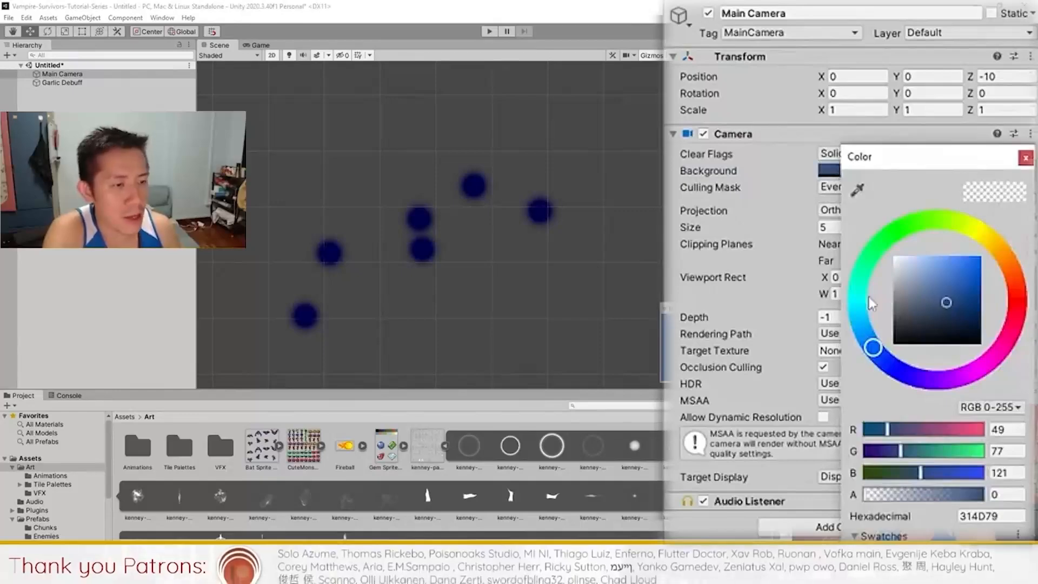
click(1026, 157)
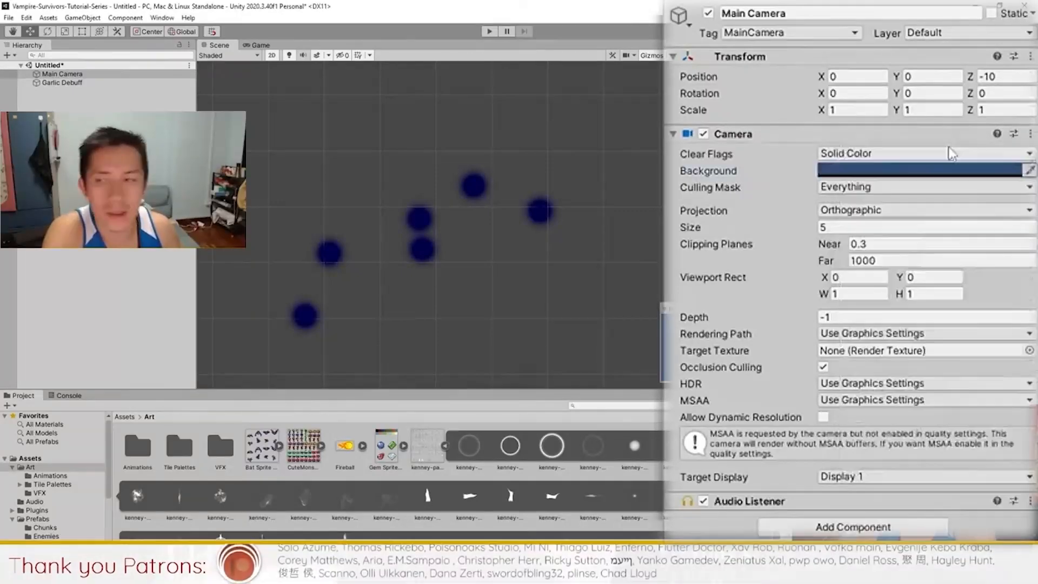
click(91, 84)
click(891, 336)
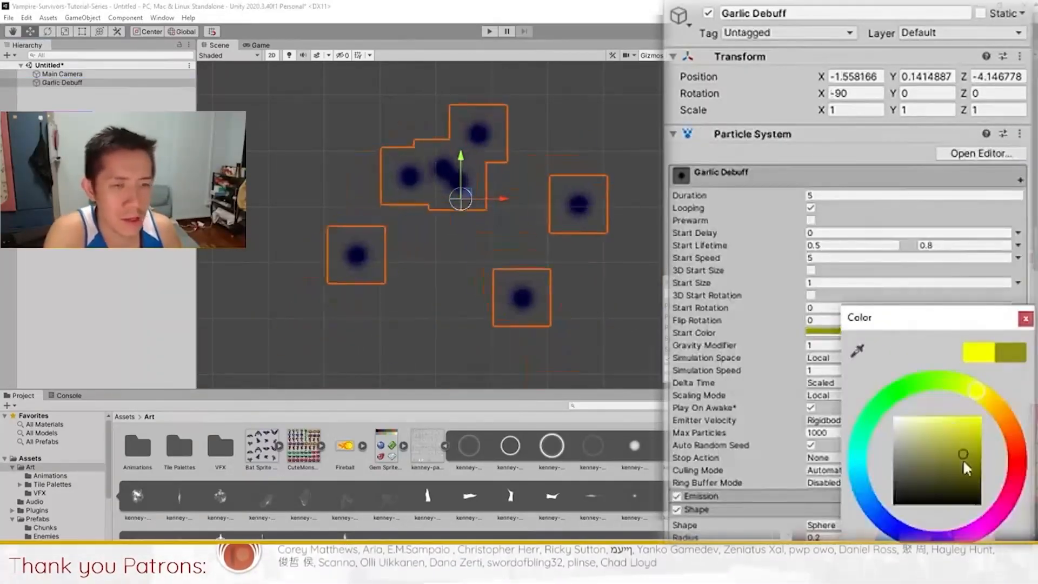
Step: Adjust the Start Color to pale yellow, RGB 255, 240, 175 (FFF6AF)
drag(976, 482, 980, 442)
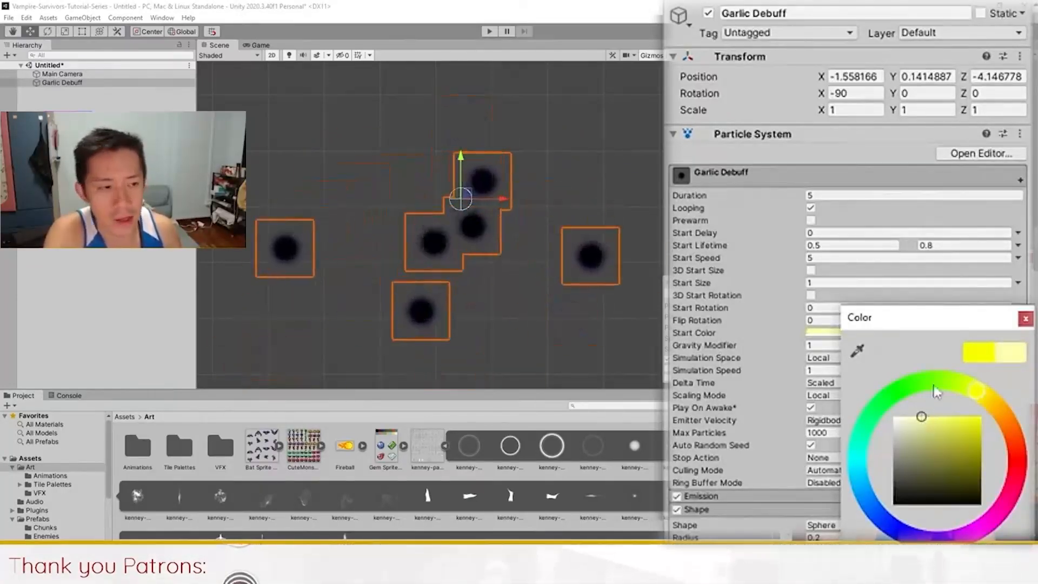
drag(935, 324, 703, 106)
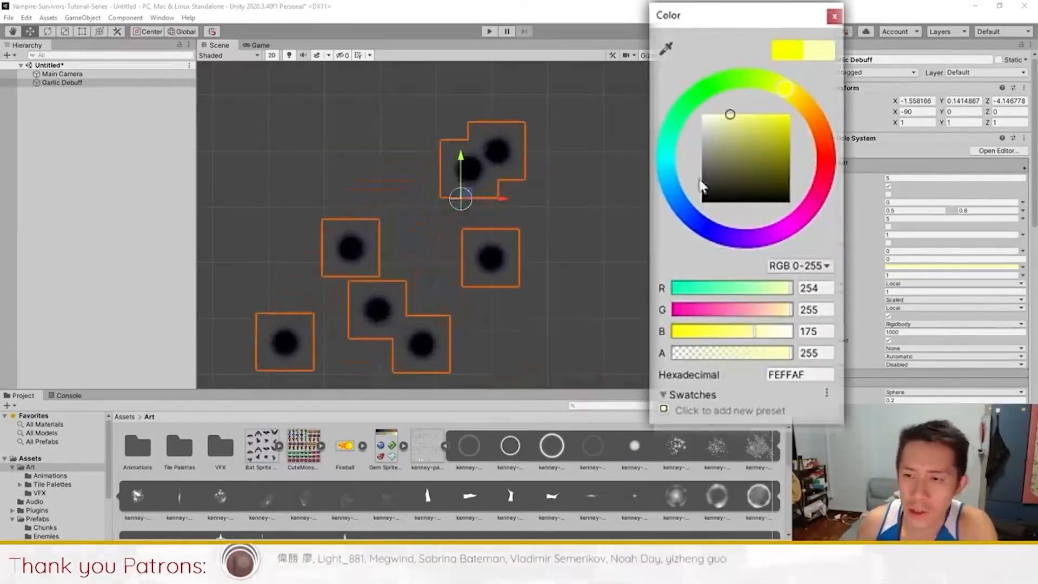
click(688, 220)
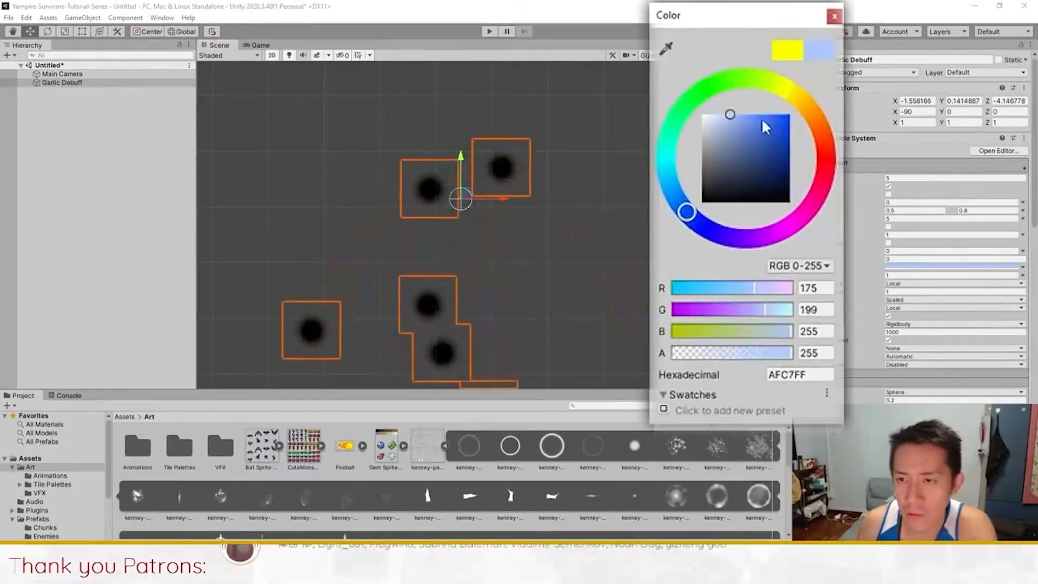
click(800, 103)
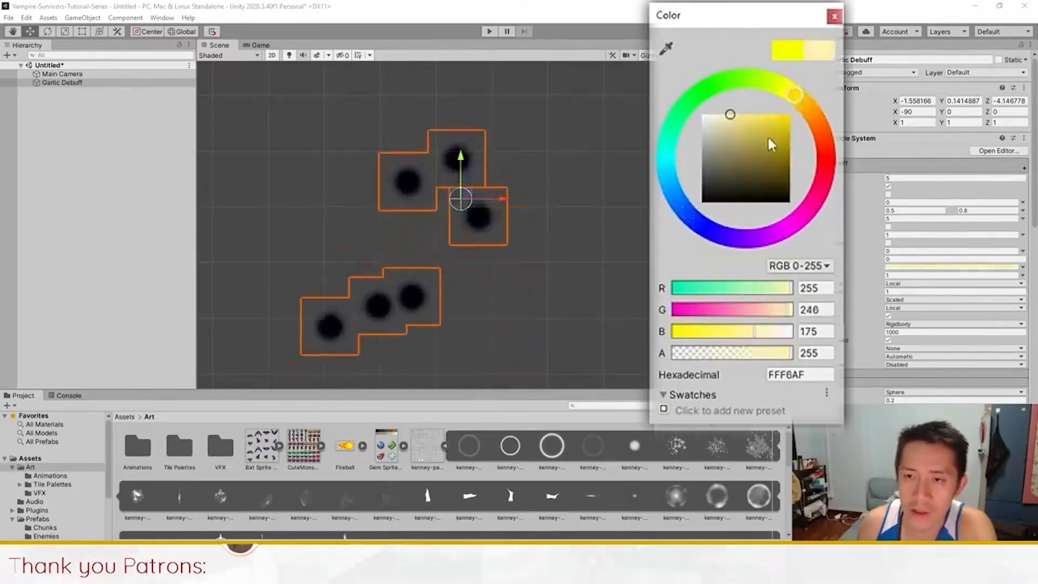